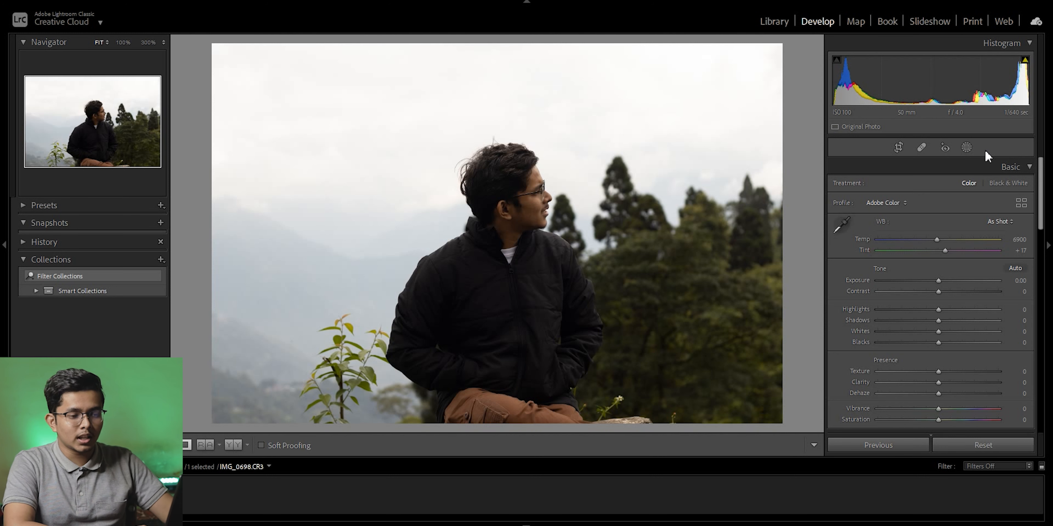
Try the whole photo's Exposure at -1.79, and raise it to +1.11.
click(969, 149)
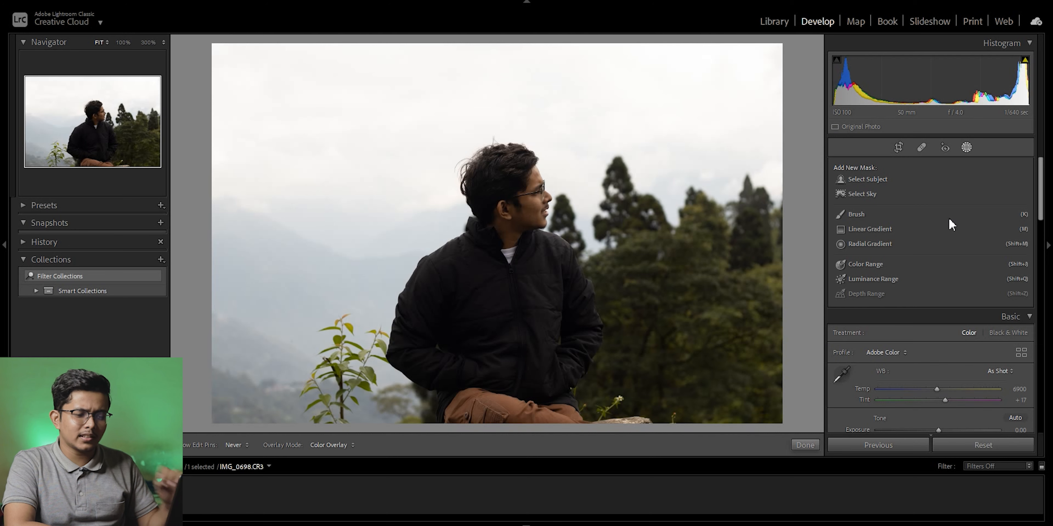
drag(1040, 193, 1039, 229)
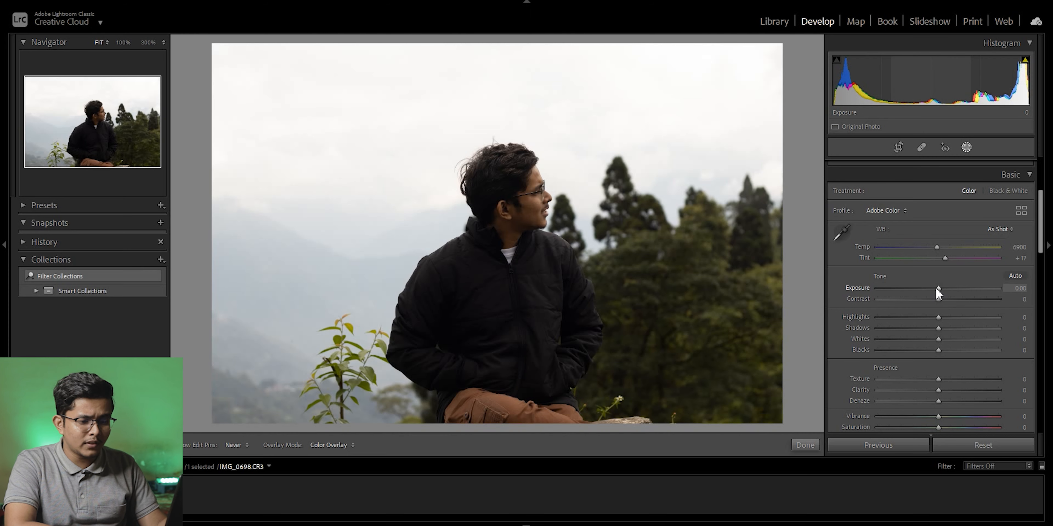
drag(935, 288, 914, 289)
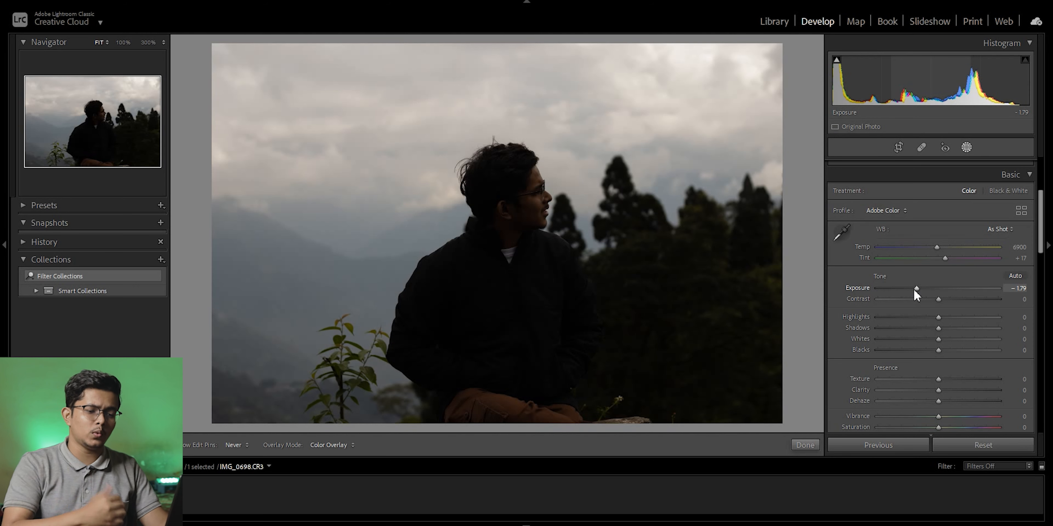
drag(914, 290, 950, 291)
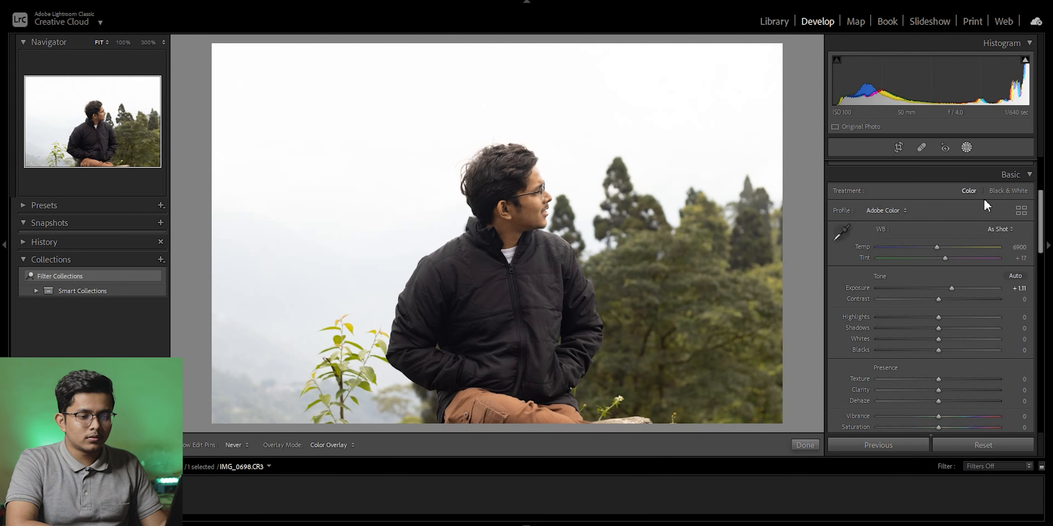
Create a new mask with Select Subject to cover the seated man.
click(966, 148)
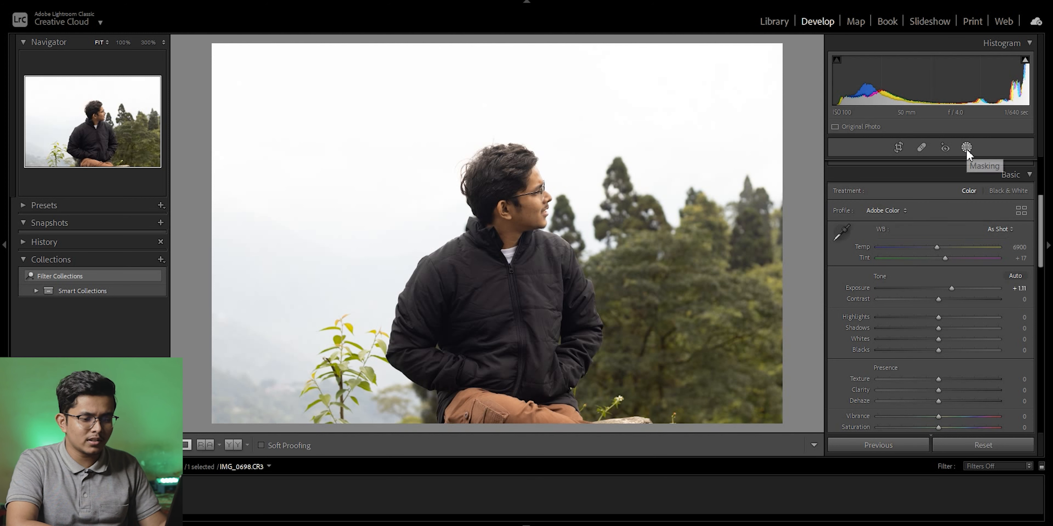
click(1046, 205)
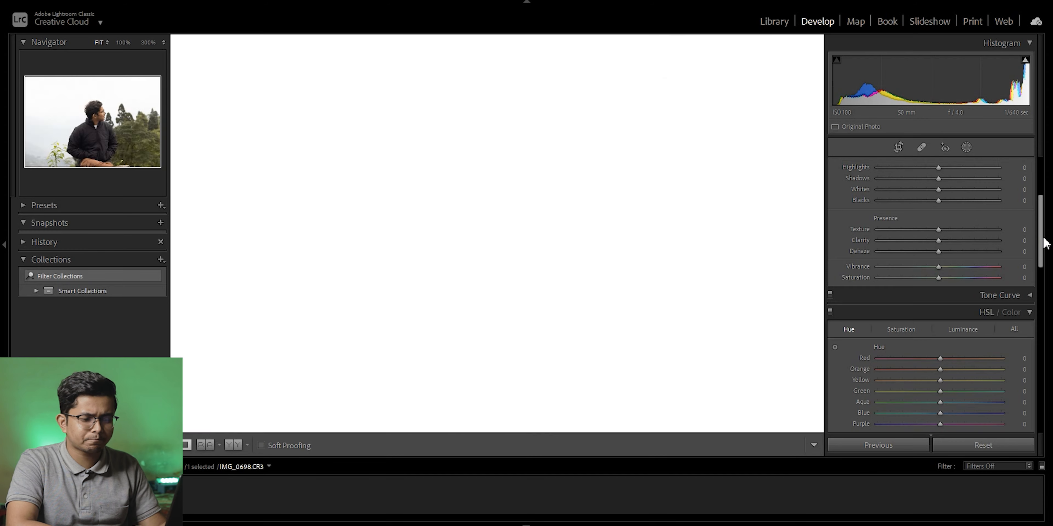
click(1045, 245)
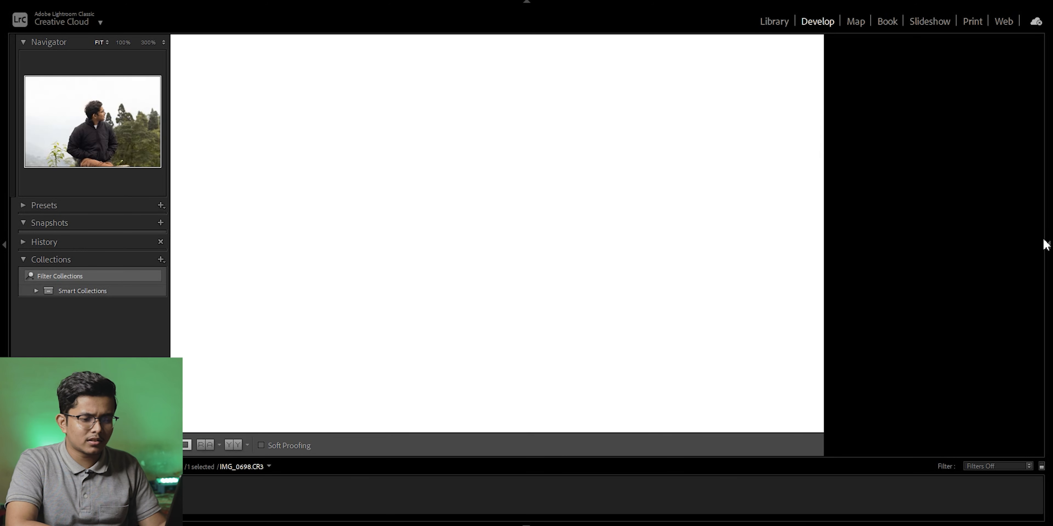
drag(1041, 230, 1041, 178)
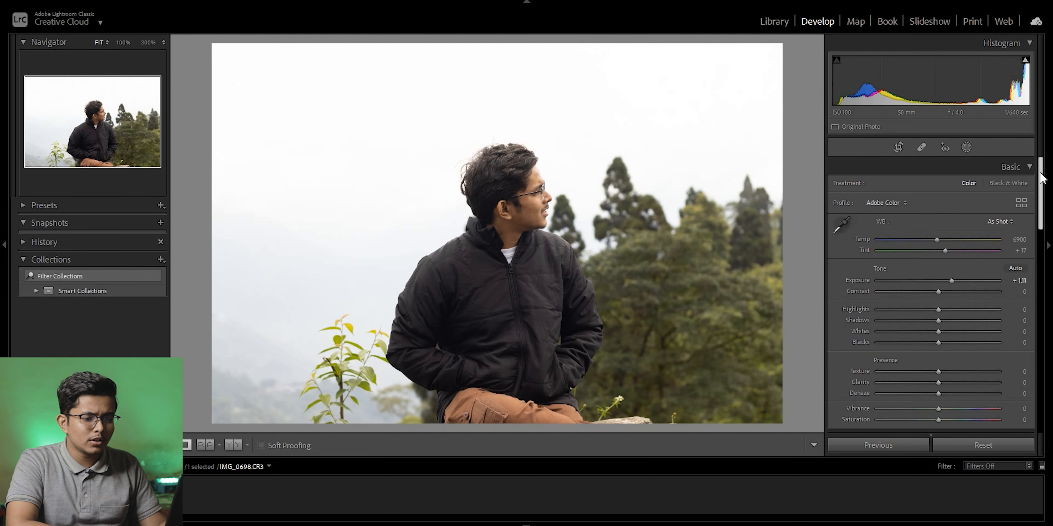
click(966, 146)
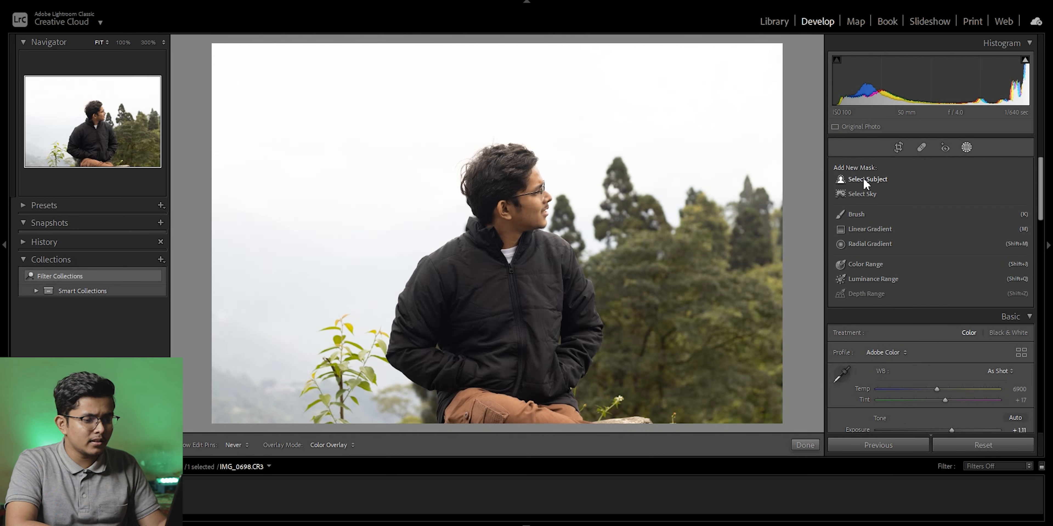
click(865, 180)
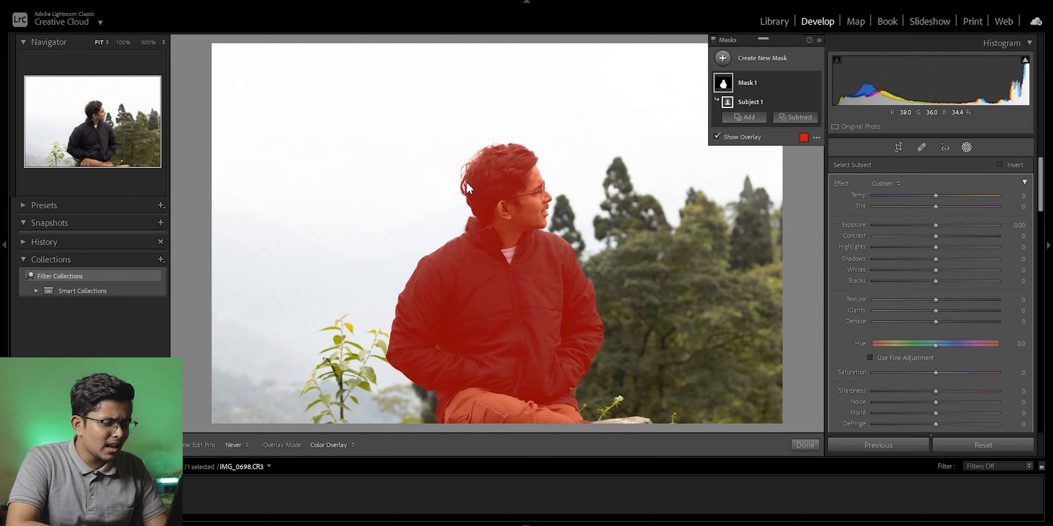
Examine the subject mask's edges around the hair at 100% zoom and compare the photo with the overlay off and on.
click(122, 43)
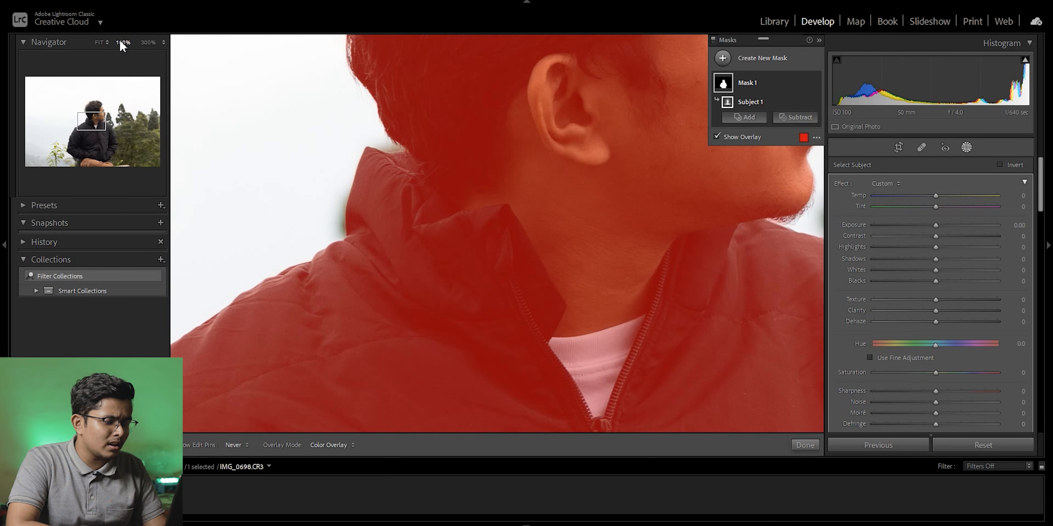
drag(99, 127, 102, 111)
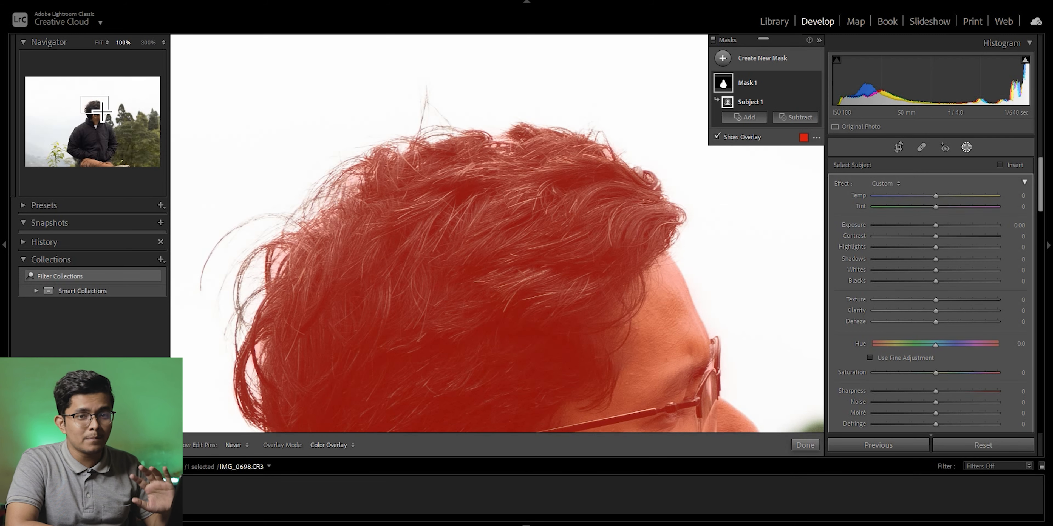
drag(101, 111, 103, 113)
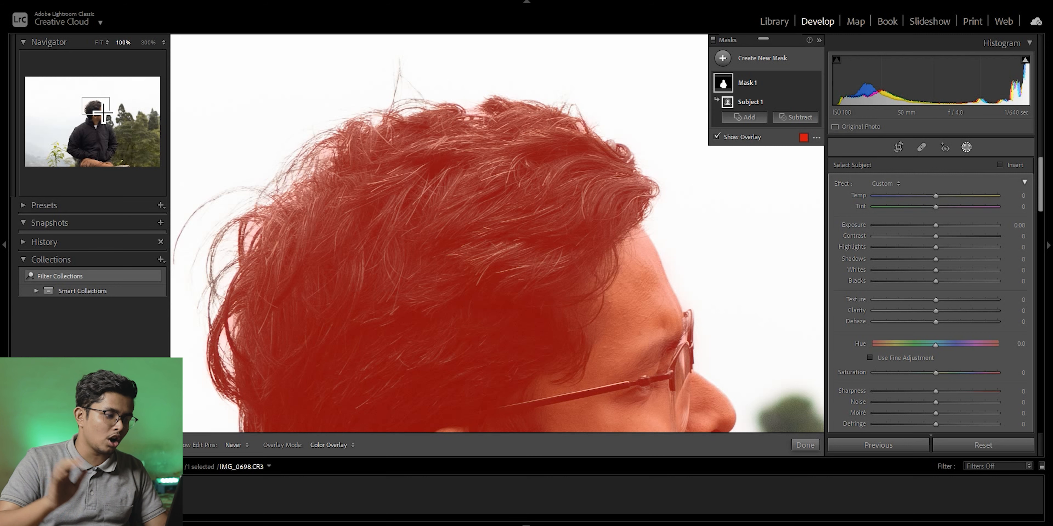
drag(103, 115, 101, 120)
click(105, 42)
click(94, 44)
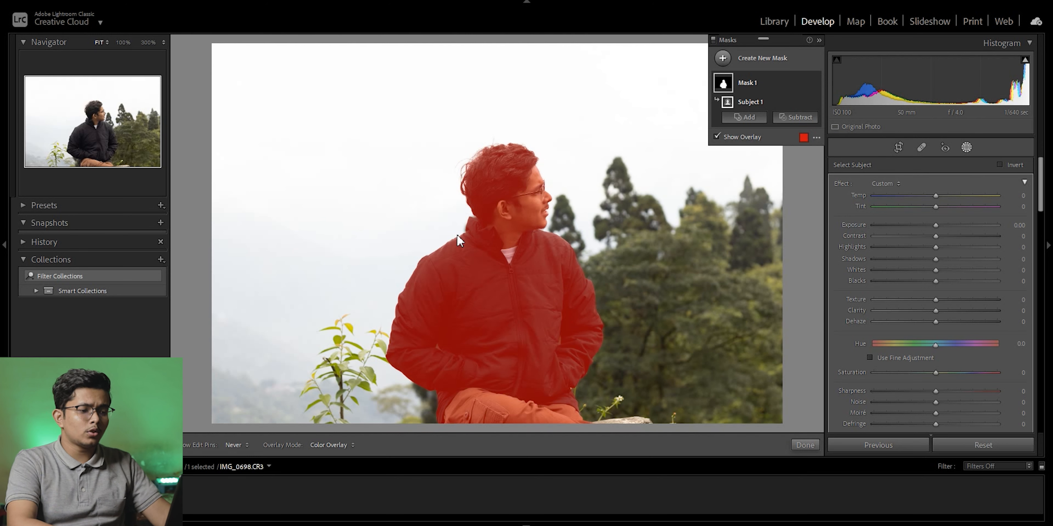
click(716, 137)
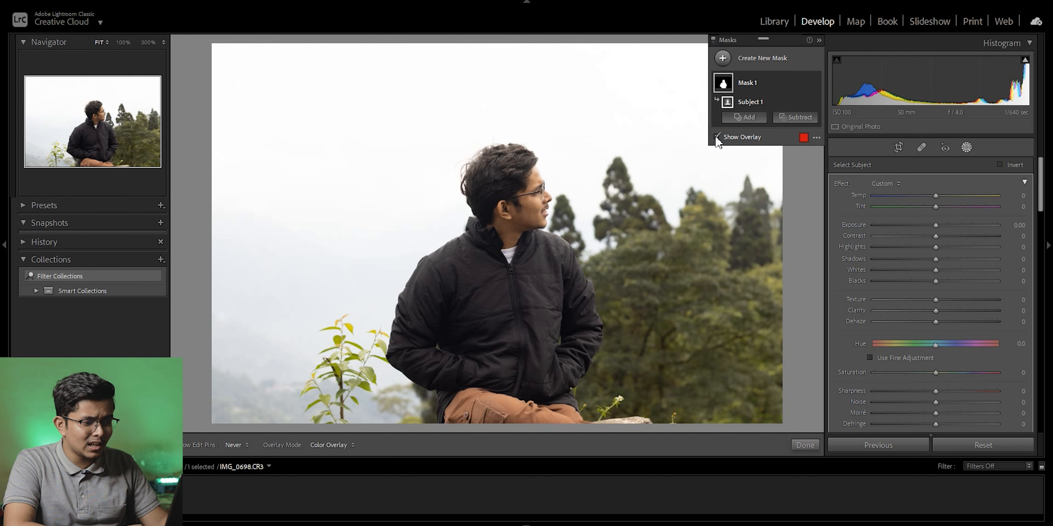
click(717, 138)
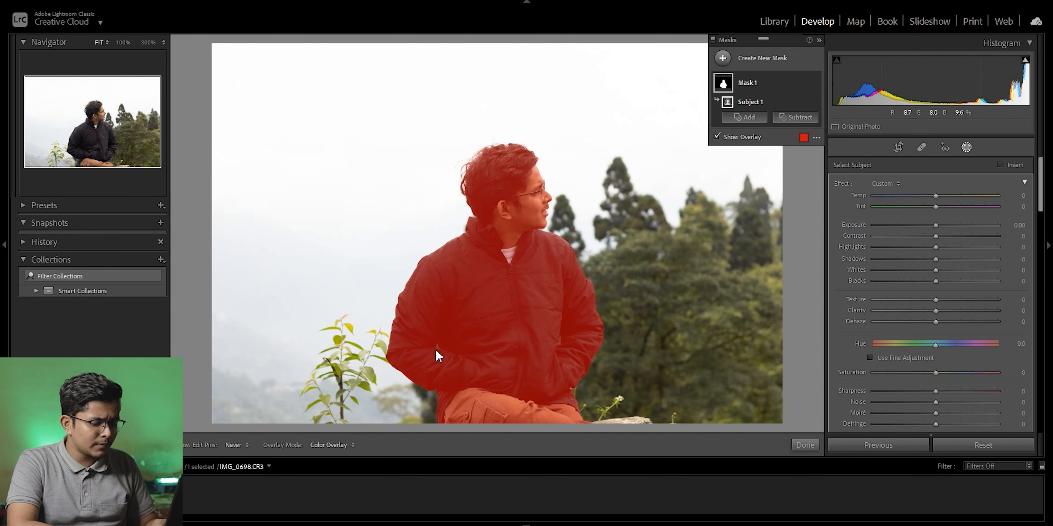
Subtract the background gap beside the sleeve on the photo's left side from the subject mask with an Auto Mask brush of size 5.
click(148, 42)
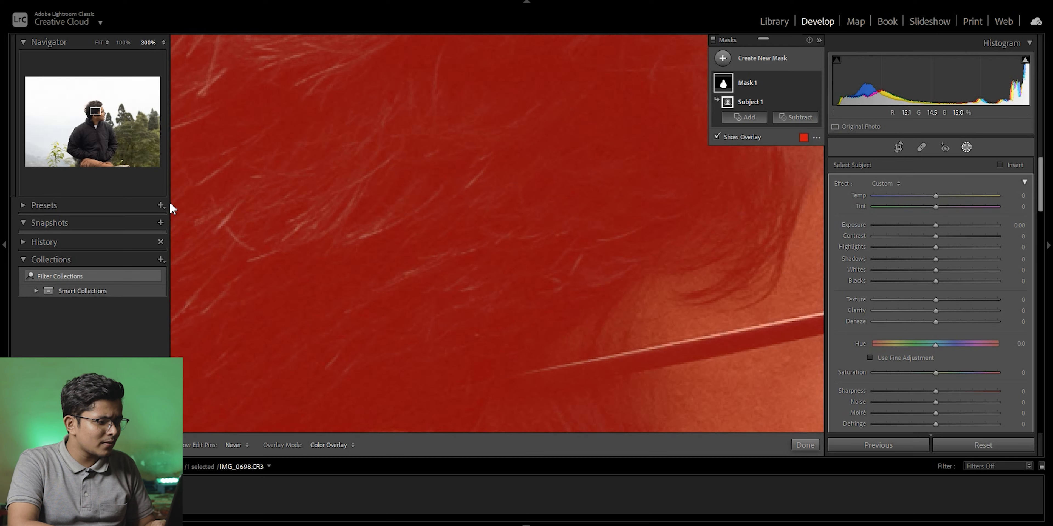
drag(88, 152, 78, 149)
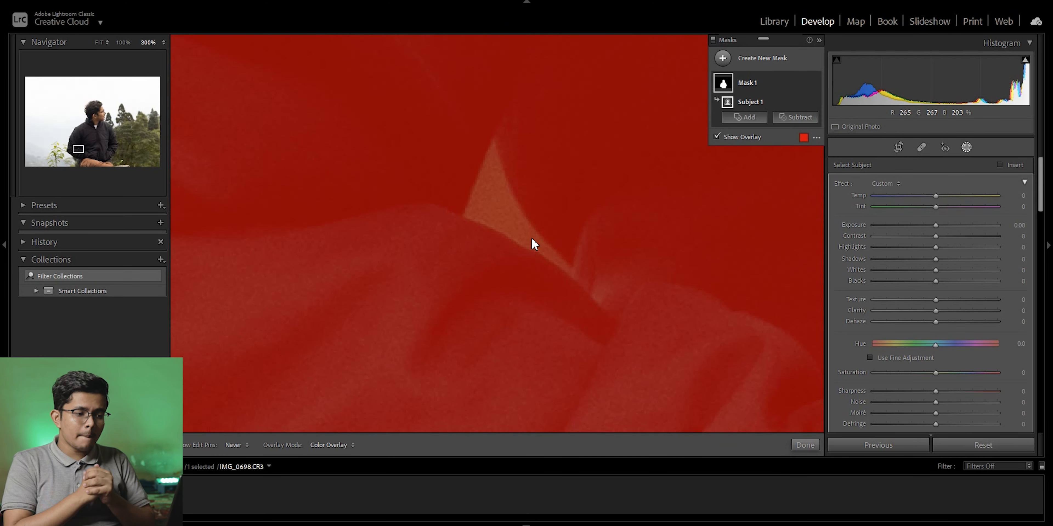
click(797, 118)
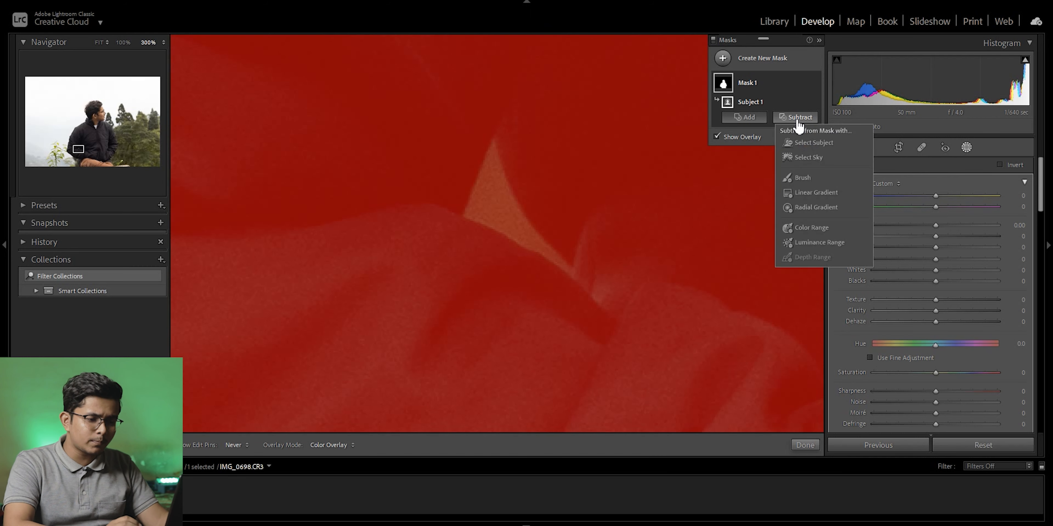
click(800, 177)
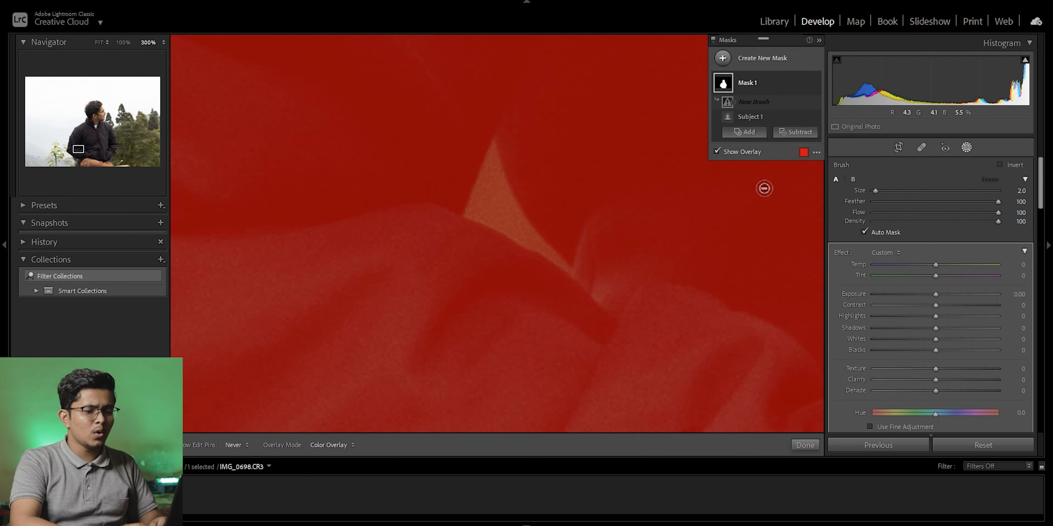
scroll(502, 256, up, 5)
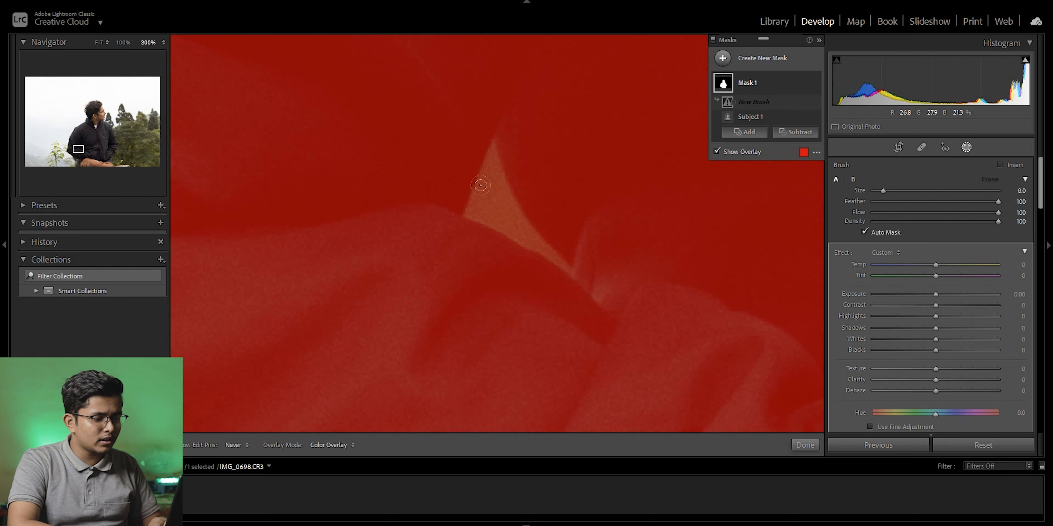
scroll(486, 204, down, 1)
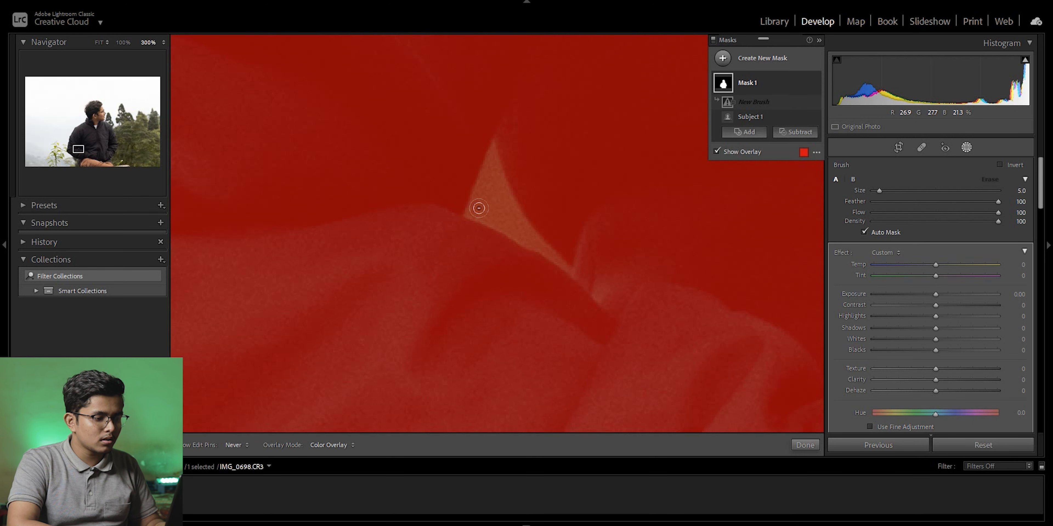
drag(480, 208, 526, 236)
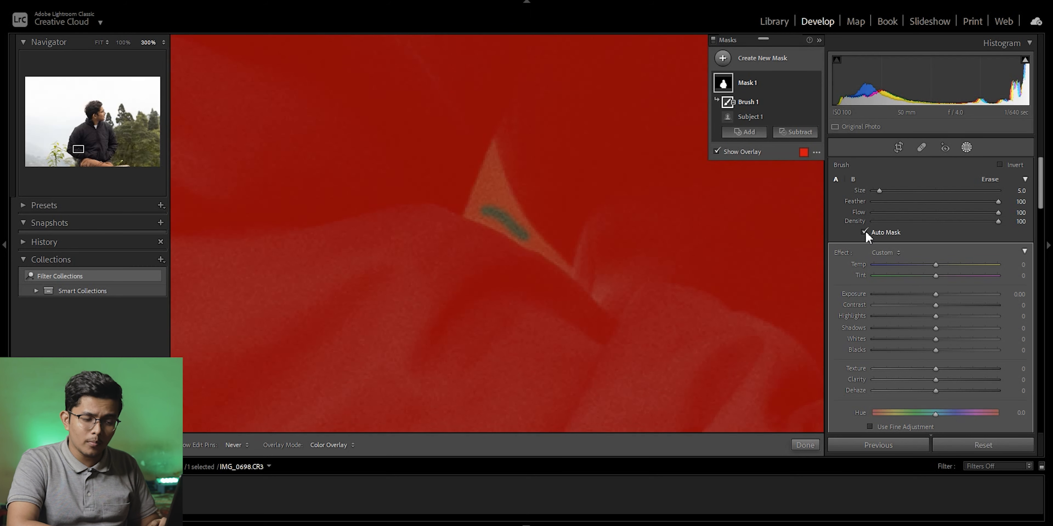
mouse_move(470, 210)
mouse_down()
mouse_move(489, 146)
mouse_move(495, 190)
mouse_move(469, 211)
mouse_move(561, 261)
mouse_up()
mouse_move(488, 180)
mouse_down()
mouse_move(490, 141)
mouse_move(508, 211)
mouse_move(492, 201)
mouse_move(554, 259)
mouse_up()
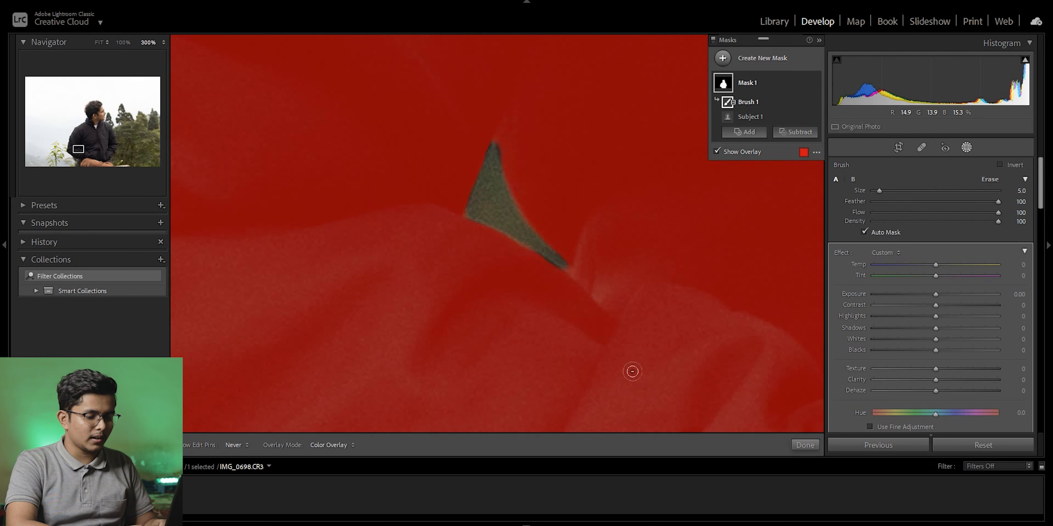
Brush the narrow background gap between the torso and the sleeve on the photo's right side out of the subject mask.
click(100, 42)
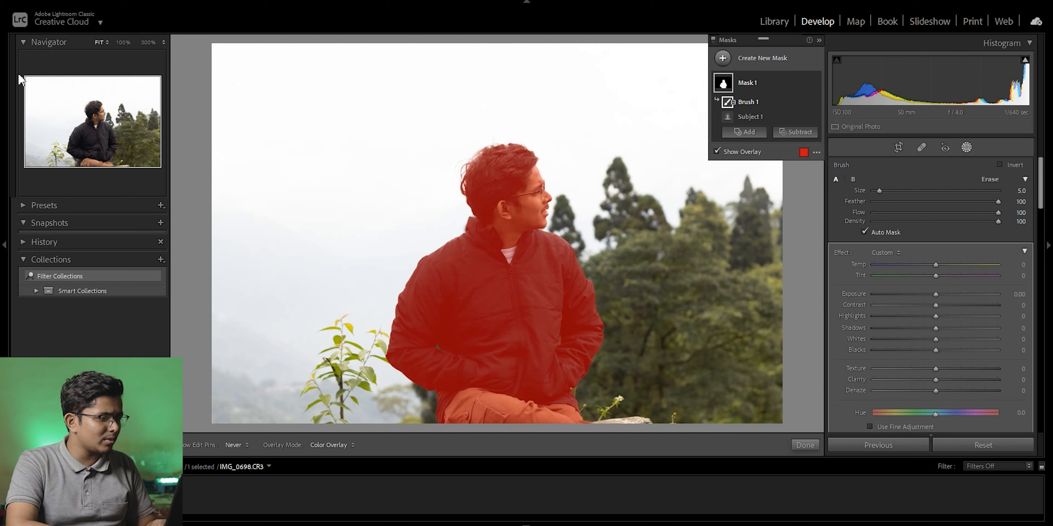
click(122, 42)
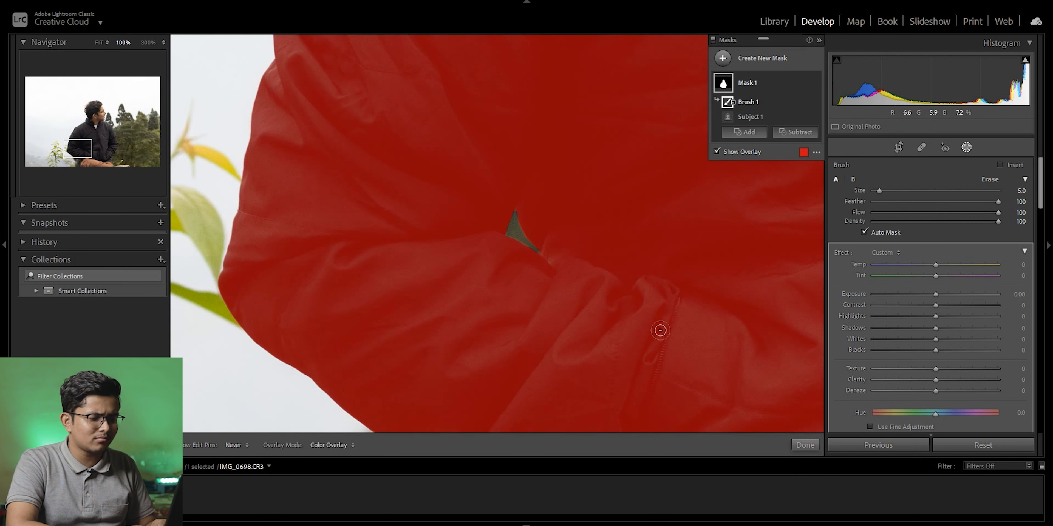
drag(84, 147, 116, 151)
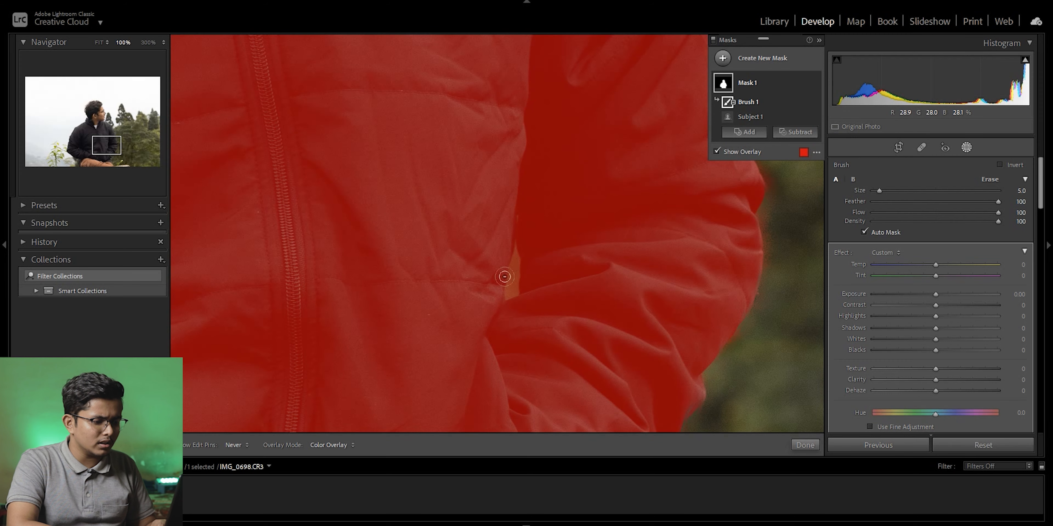
click(146, 45)
mouse_move(496, 315)
mouse_down()
mouse_move(470, 352)
mouse_move(463, 402)
mouse_move(491, 239)
mouse_move(494, 323)
mouse_move(493, 287)
mouse_move(462, 404)
mouse_move(493, 383)
mouse_move(493, 341)
mouse_move(479, 387)
mouse_move(492, 321)
mouse_move(493, 402)
mouse_up()
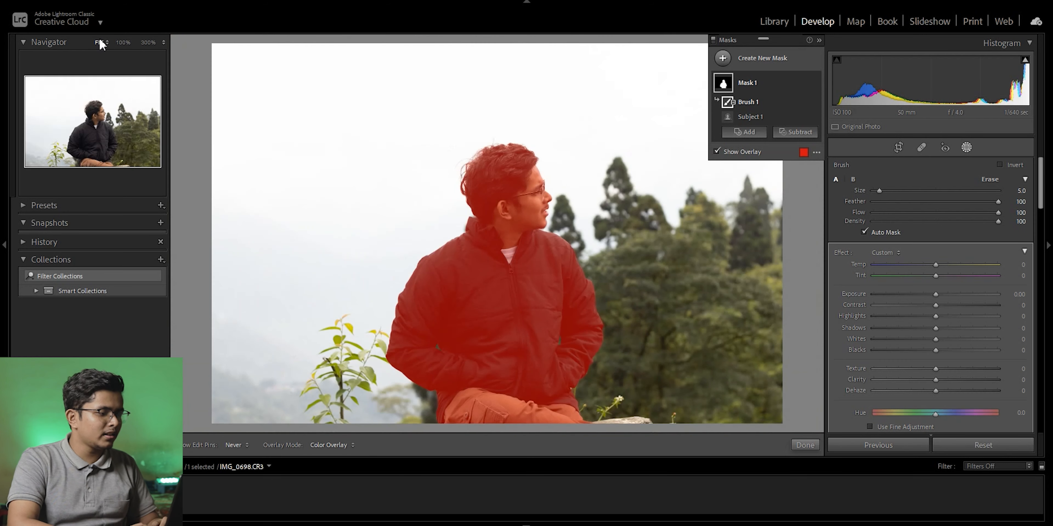
click(100, 43)
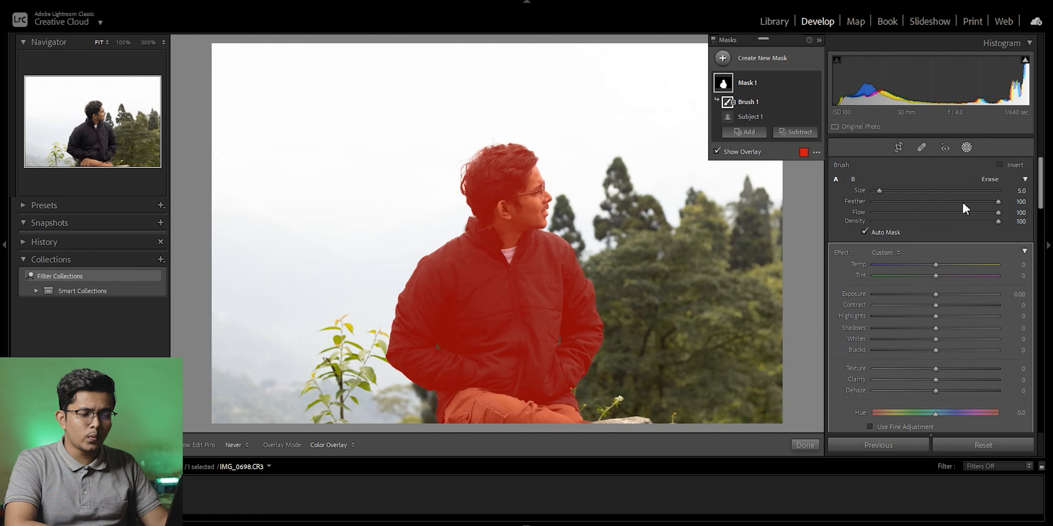
Hide the mask overlay and raise the subject mask's Exposure to 0.96.
scroll(1040, 192, down, 2)
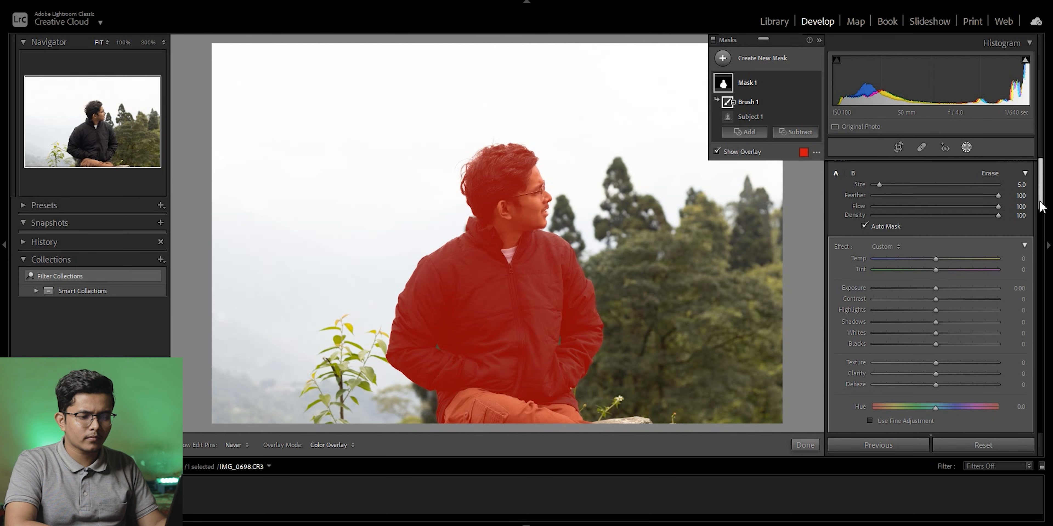
scroll(1040, 192, up, 2)
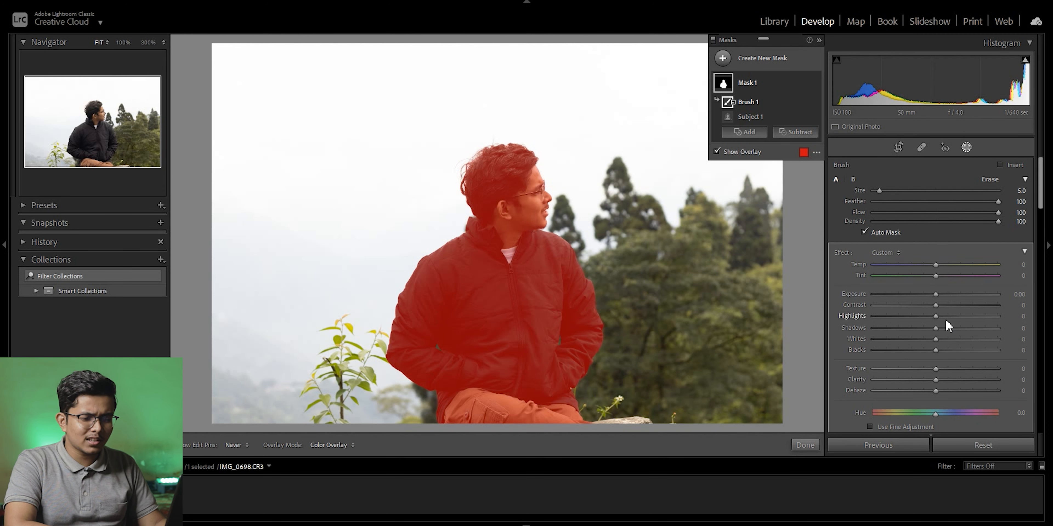
key(o)
drag(937, 293, 949, 295)
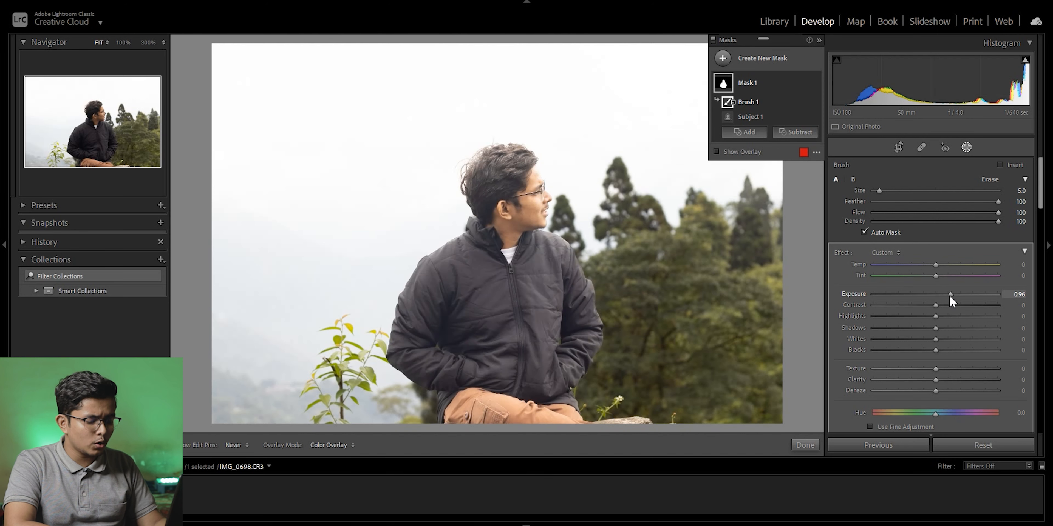
Lower the whole photo's Exposure in the Basic adjustments to -0.88.
drag(1041, 186, 1037, 267)
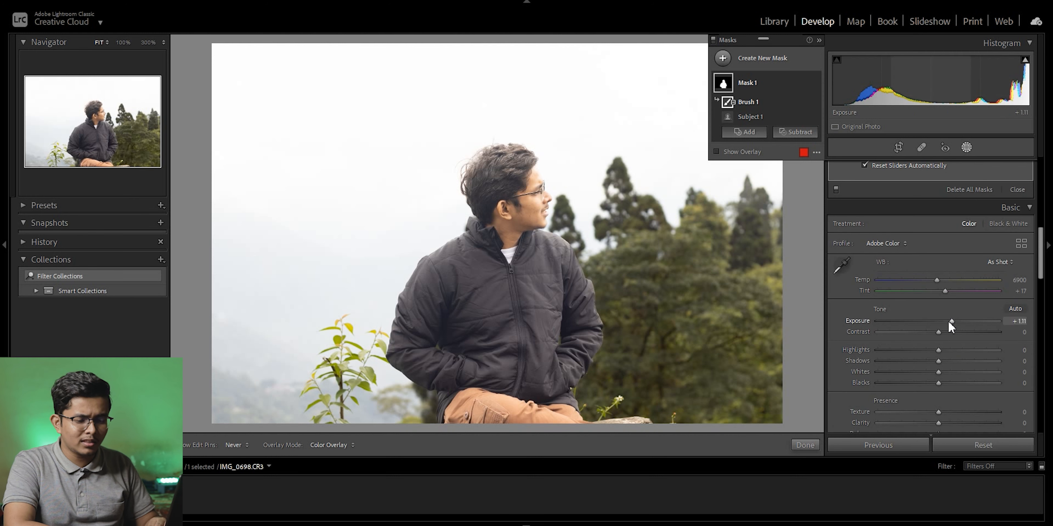
drag(948, 321, 931, 321)
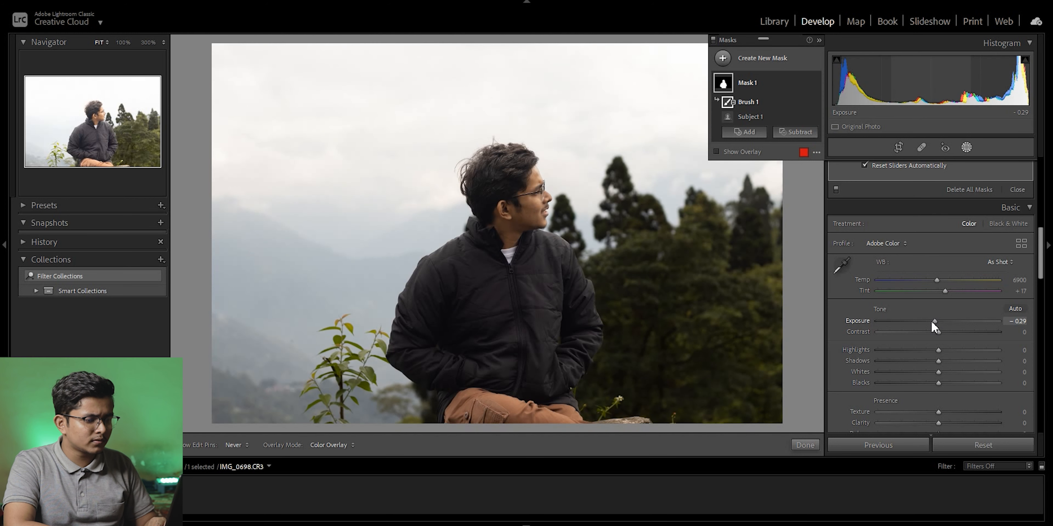
drag(931, 321, 924, 322)
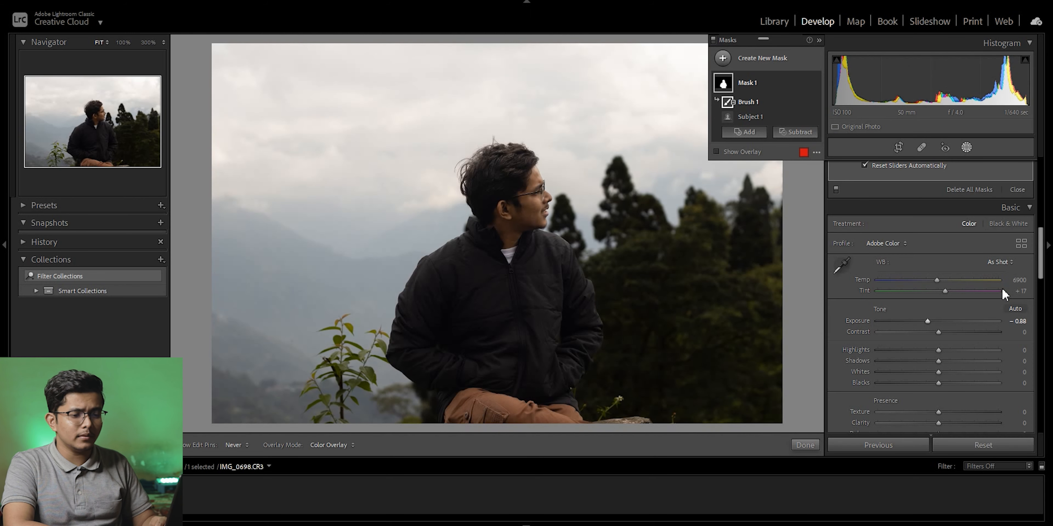
Raise the subject mask's Exposure to 1.52 to brighten the man against the darkened background.
drag(1042, 264, 1042, 203)
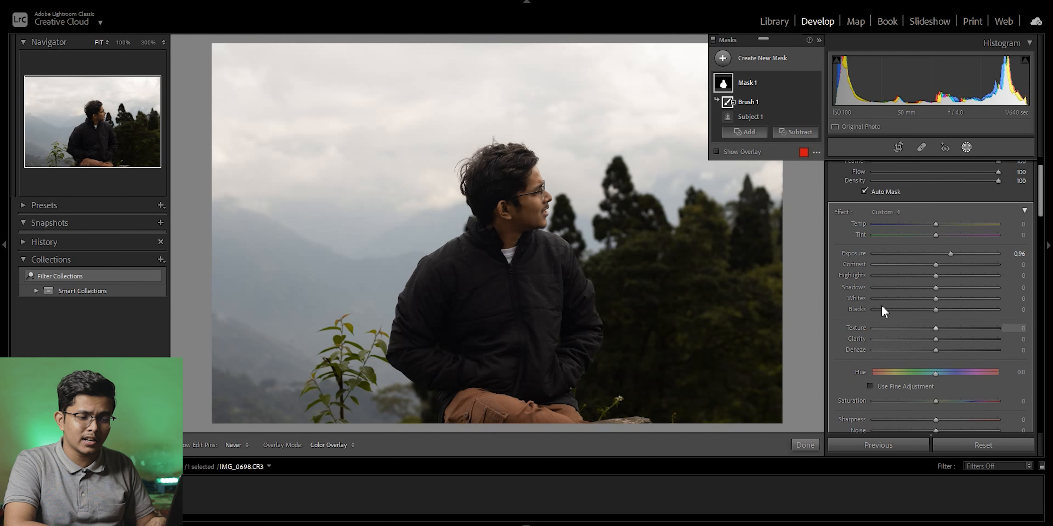
drag(949, 254, 955, 254)
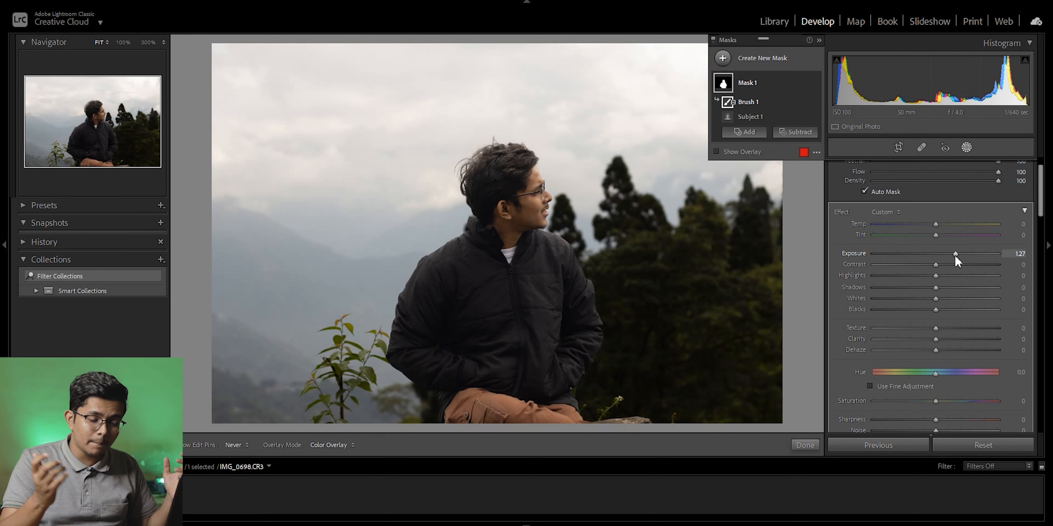
drag(955, 254, 972, 254)
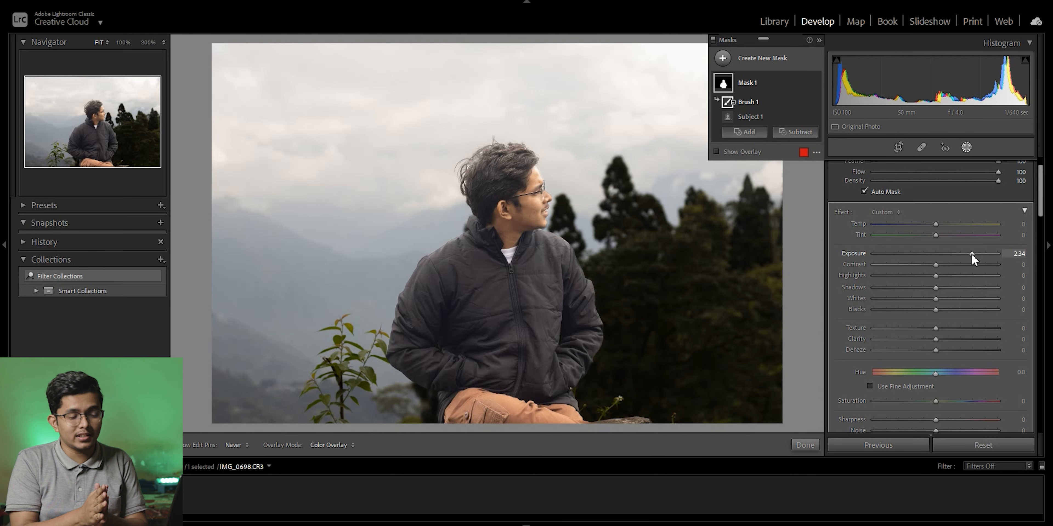
drag(971, 255, 962, 254)
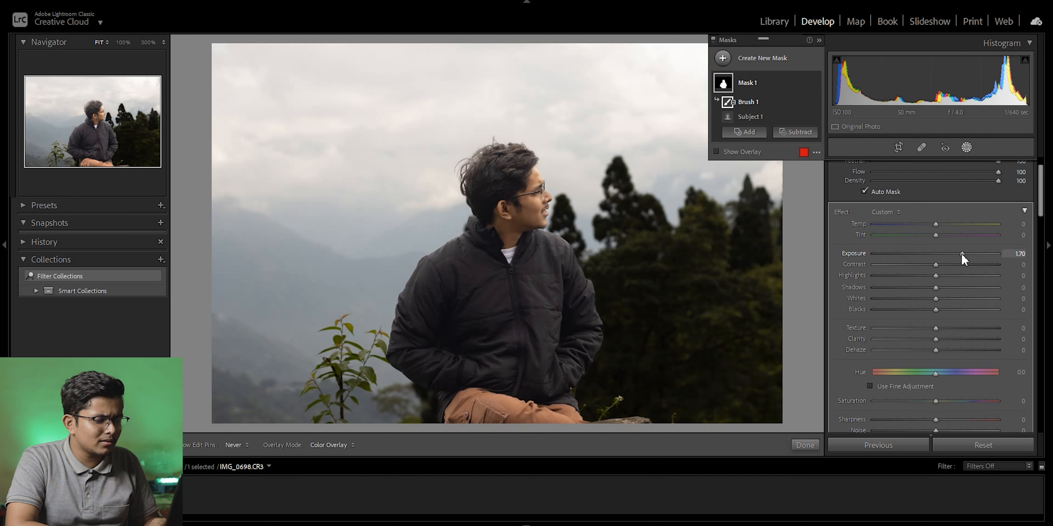
drag(962, 254, 959, 255)
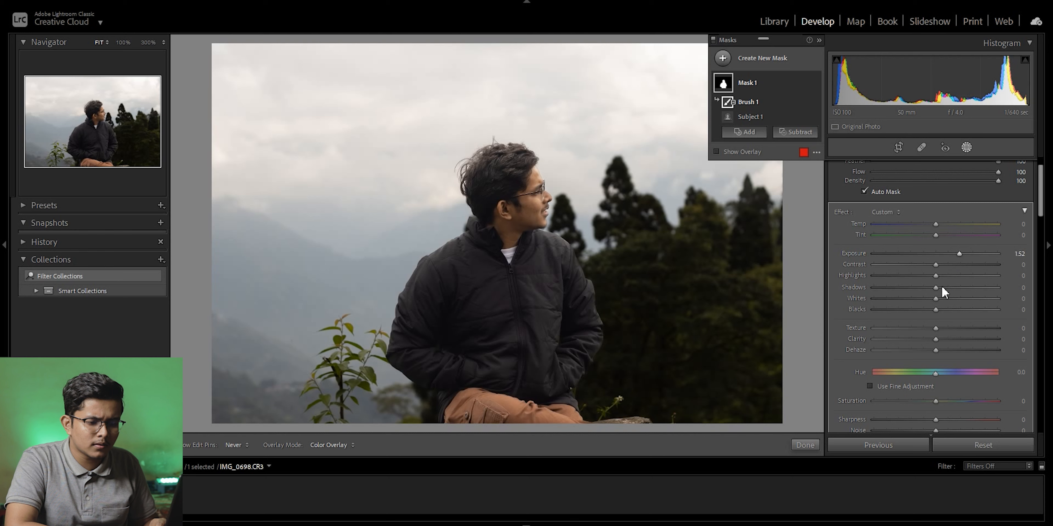
Fine-tune the subject mask with Shadows at 14, Blacks at -12 and Exposure at 1.59.
drag(951, 289, 942, 292)
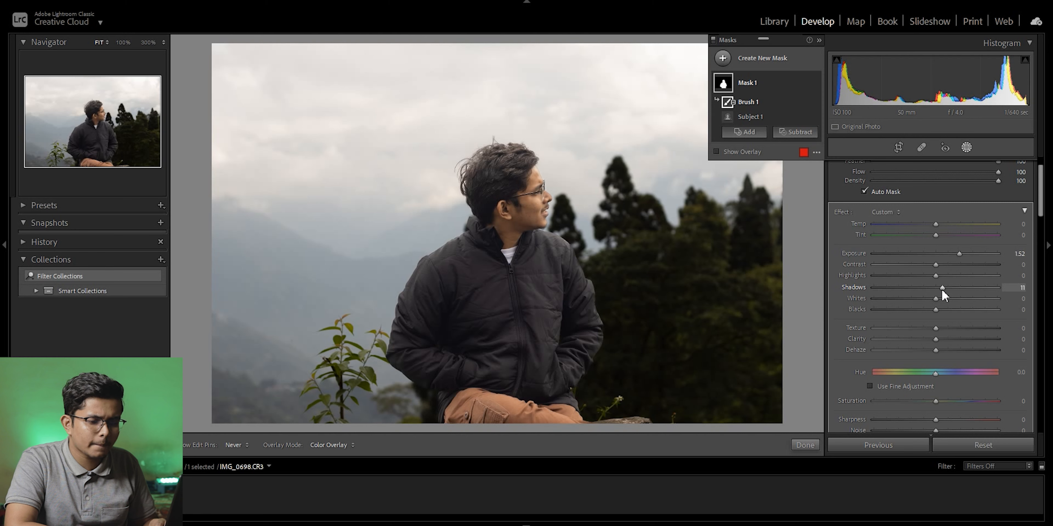
drag(942, 289, 944, 289)
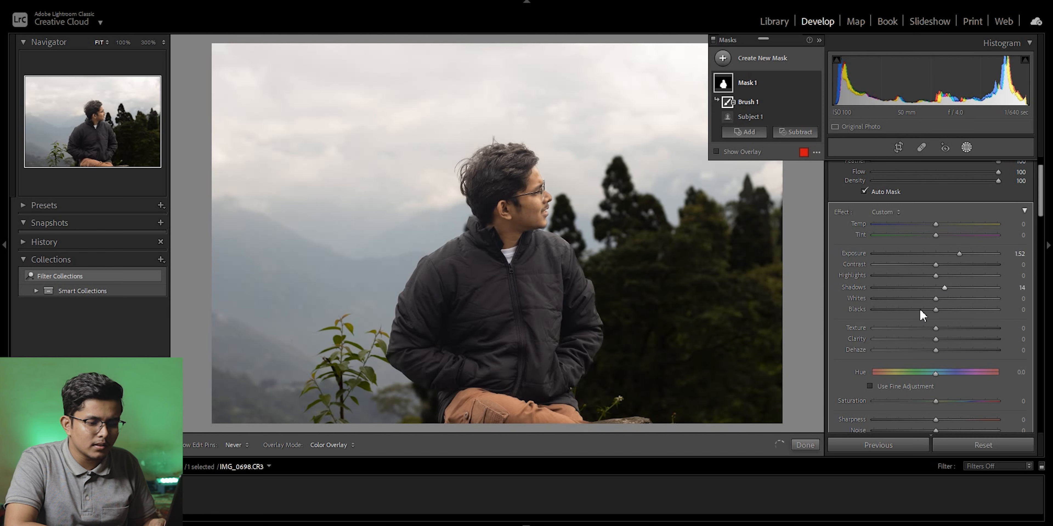
drag(927, 309, 928, 310)
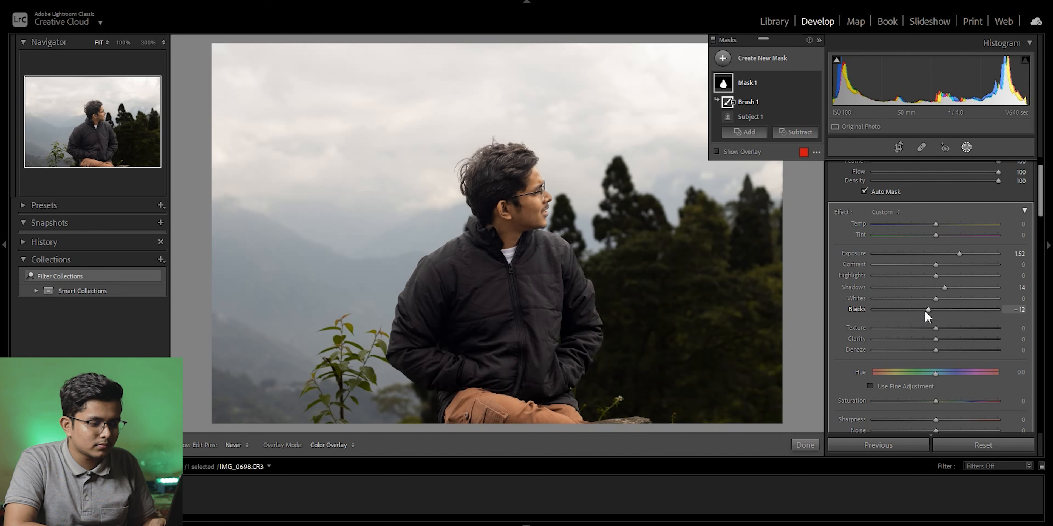
drag(959, 253, 960, 253)
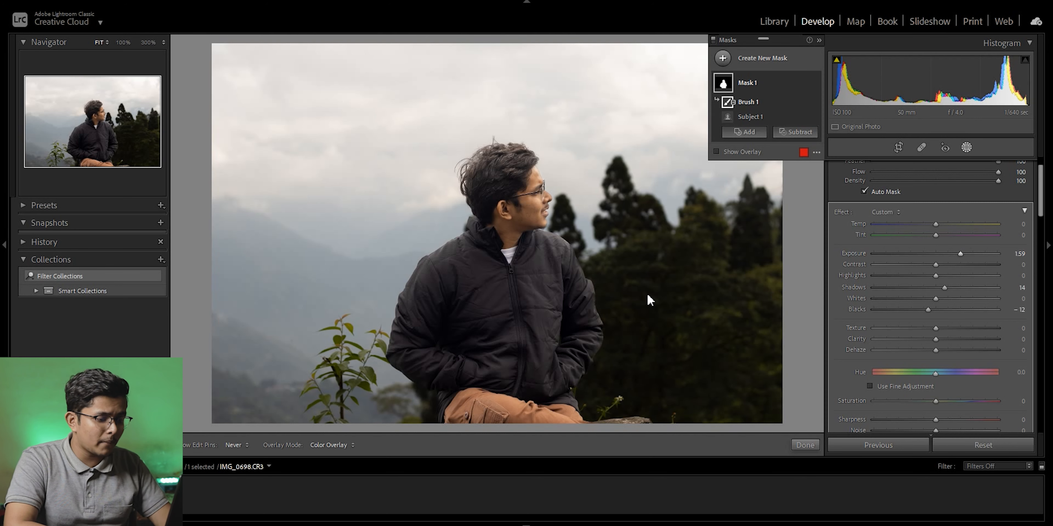
Compare the edited portrait with its unedited version several times, collapsing the mask list to free the view.
key(backslash)
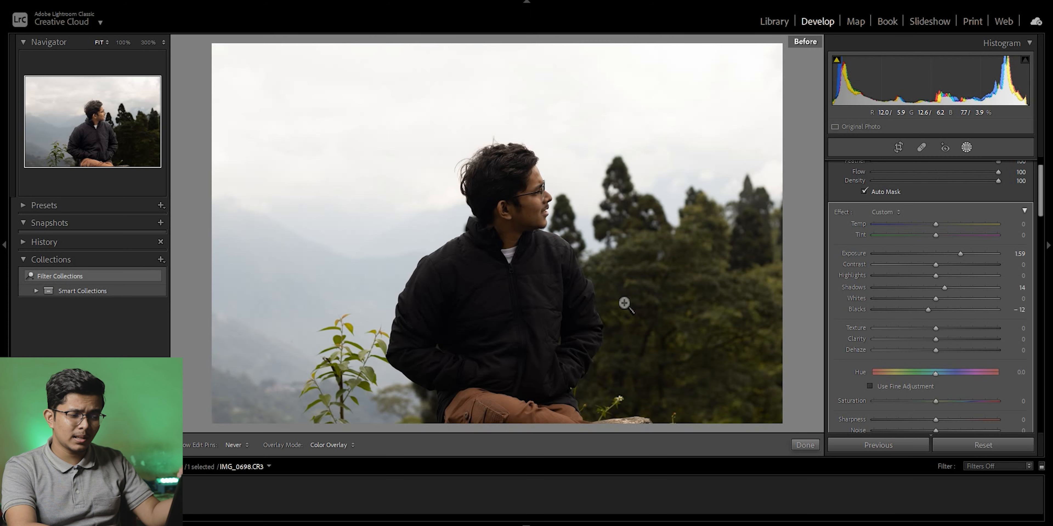
key(backslash)
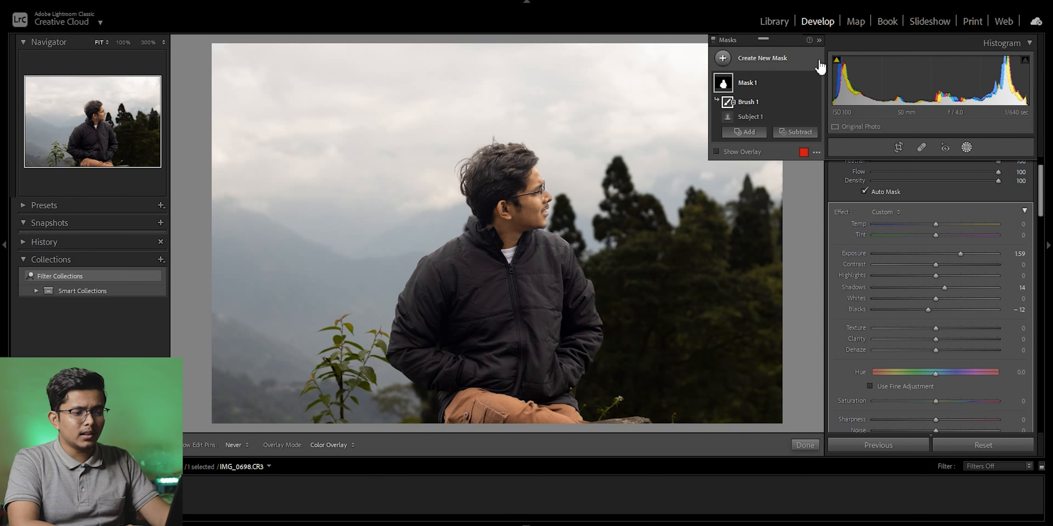
click(819, 42)
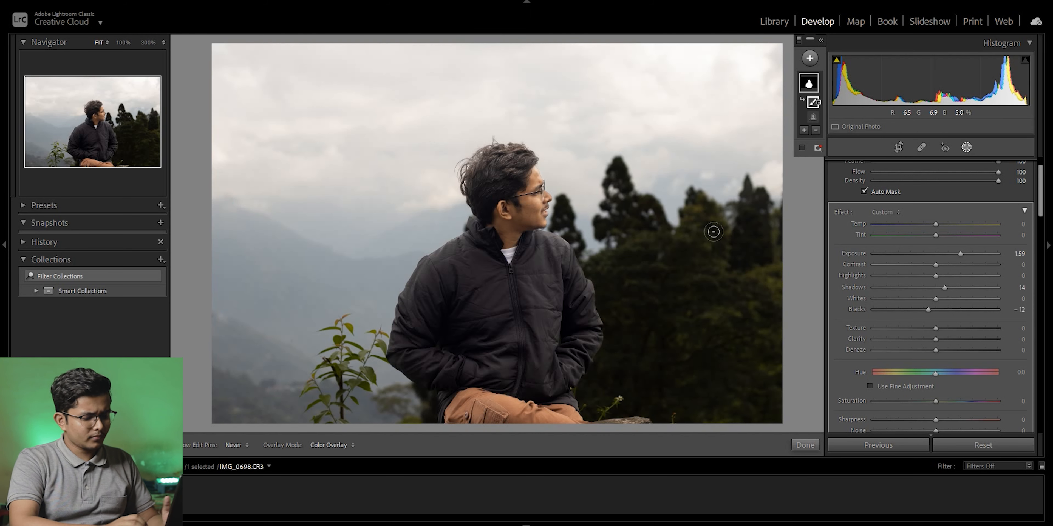
key(backslash)
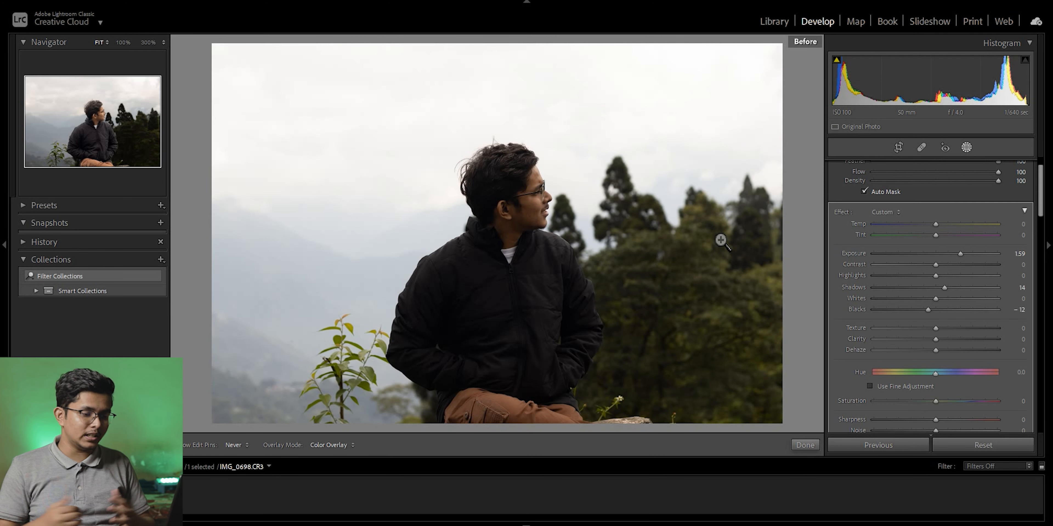
key(backslash)
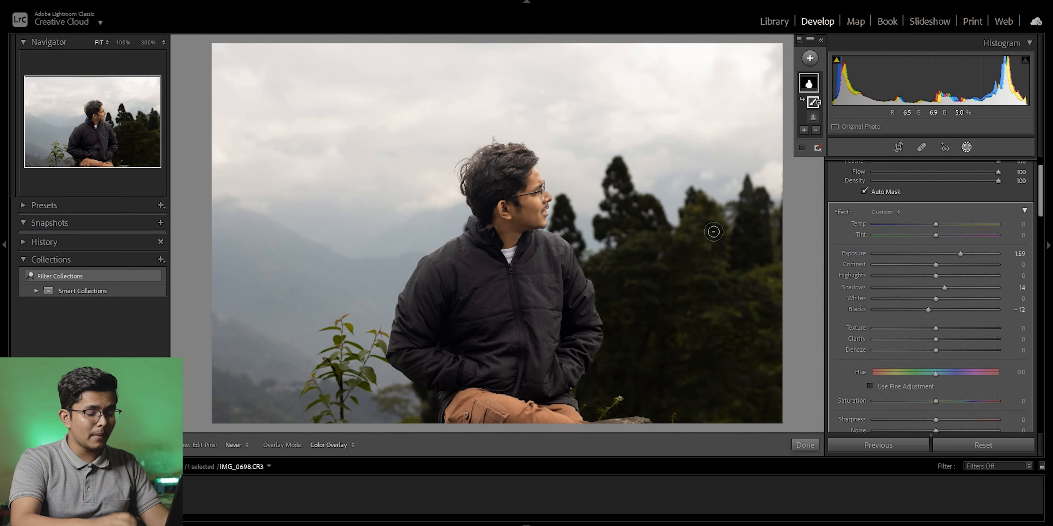
key(backslash)
key(backslash)
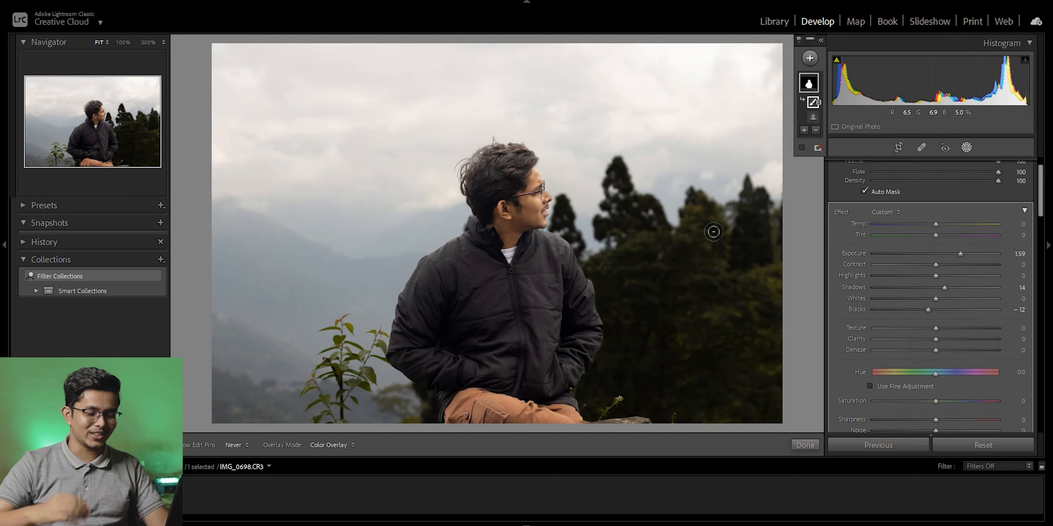
key(backslash)
key(backslash)
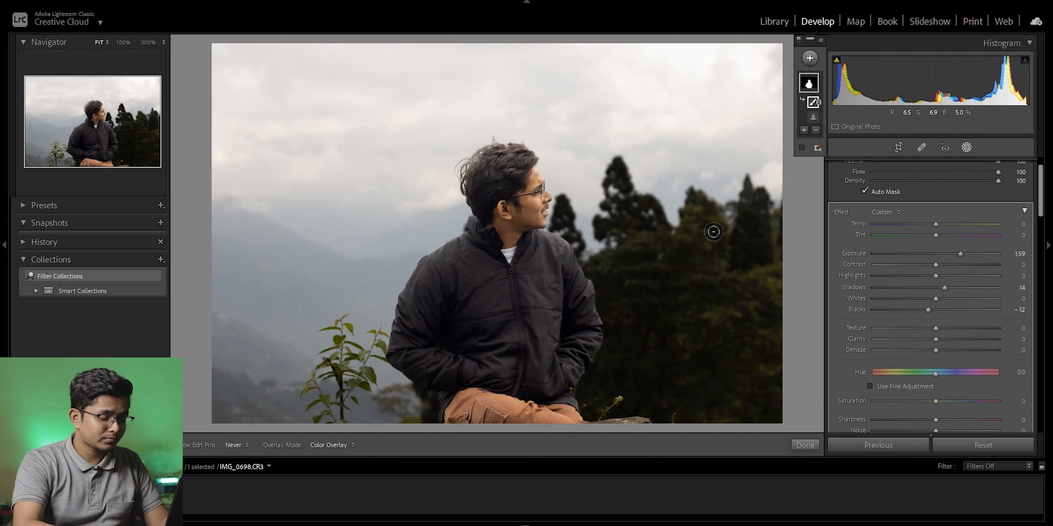
key(backslash)
key(backslash)
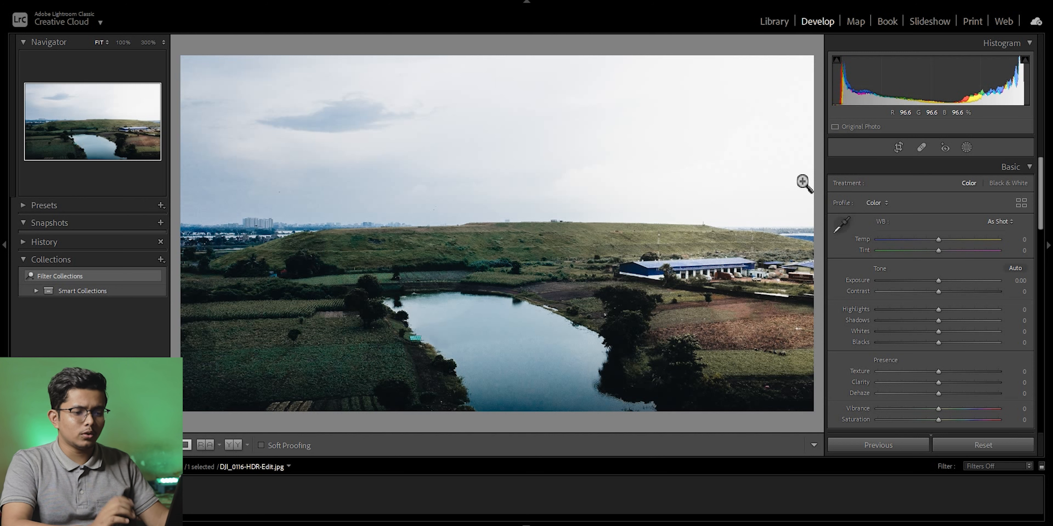
Create a Select Sky mask on the landscape photo DJI_0116-HDR-Edit.jpg and check its coverage with the overlay.
click(966, 147)
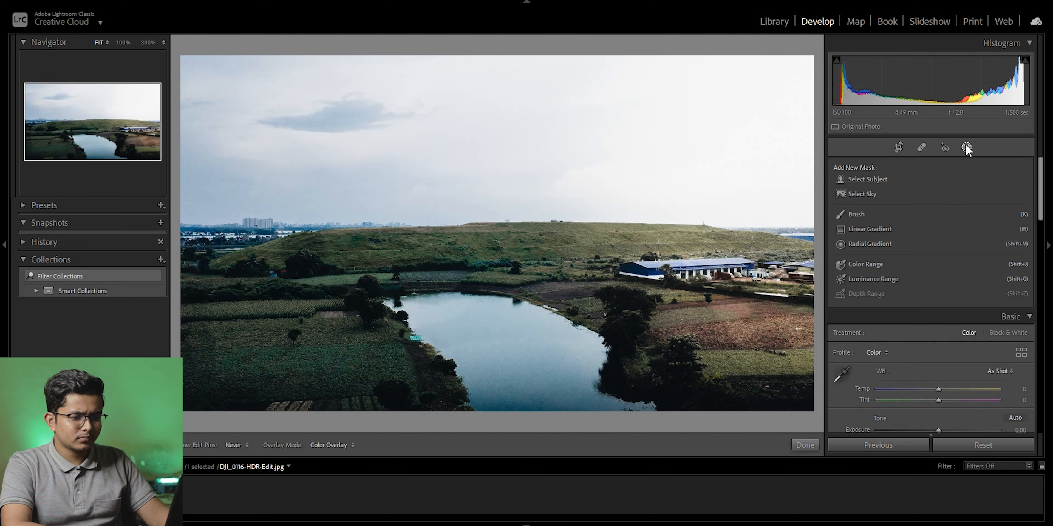
click(864, 191)
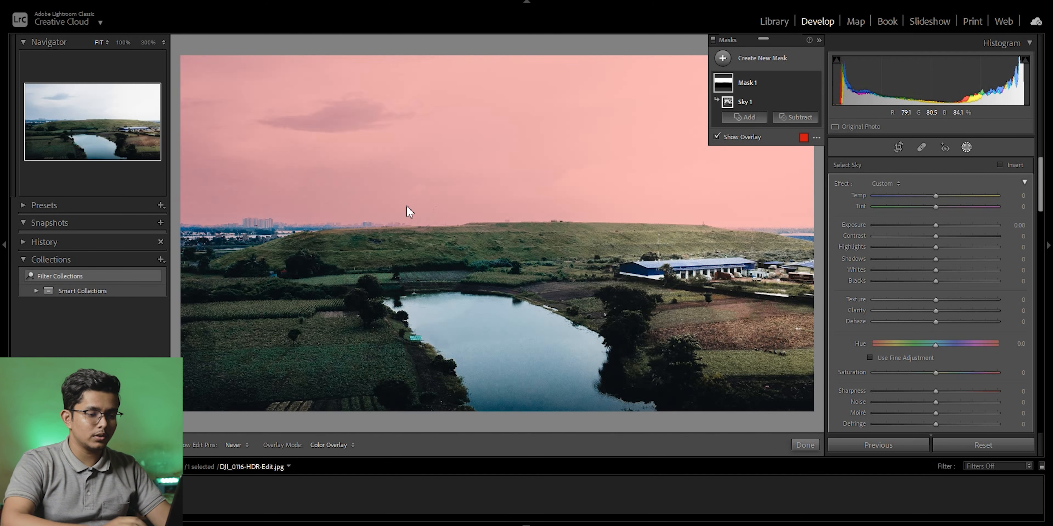
click(716, 137)
click(716, 135)
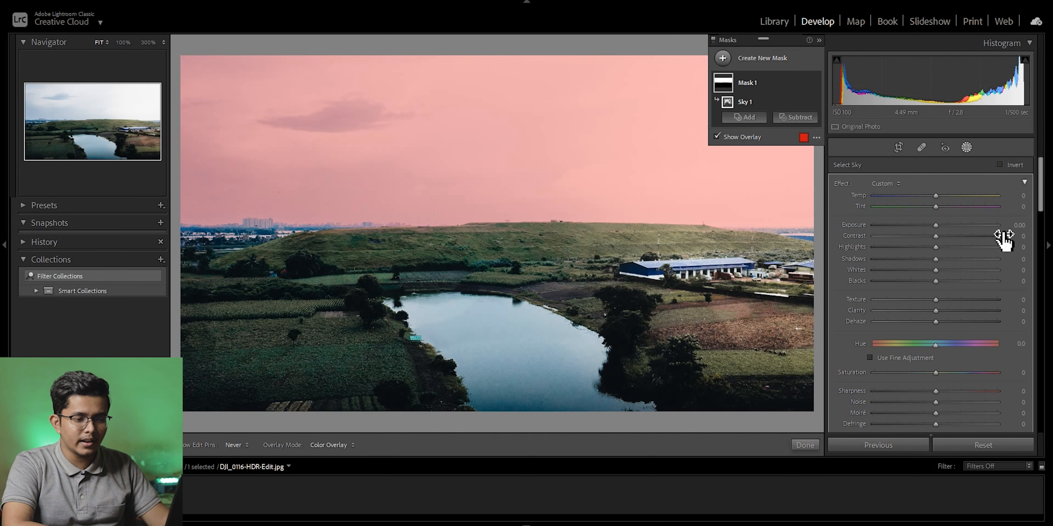
Adjust the sky mask to Exposure 0.25, Temp -22 and Highlights -35.
drag(935, 223, 939, 226)
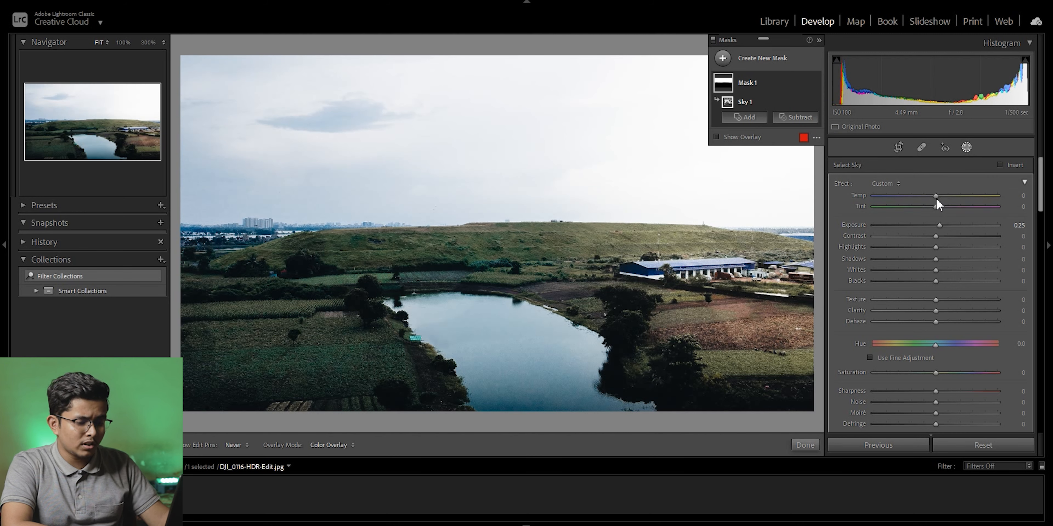
mouse_move(935, 196)
mouse_down()
mouse_move(893, 200)
mouse_move(921, 200)
mouse_up()
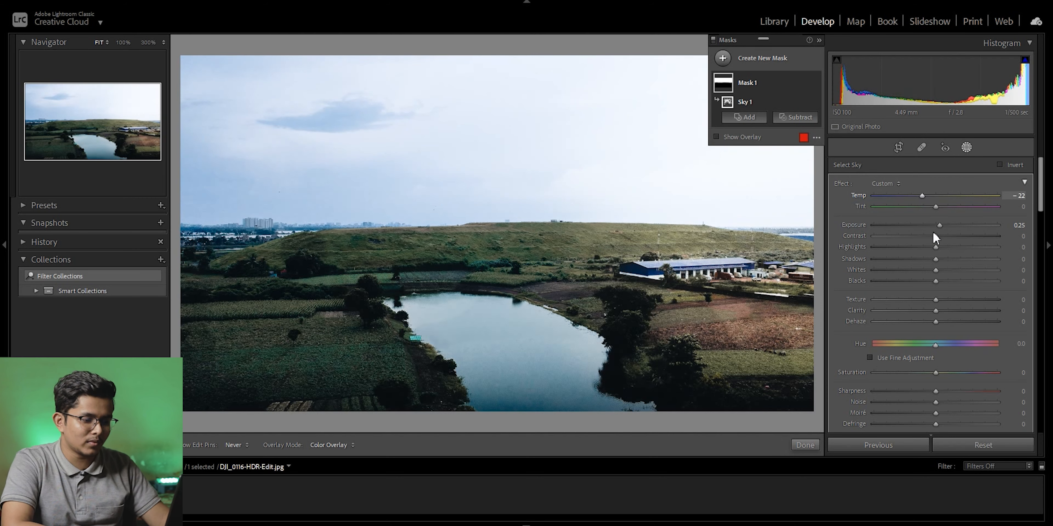
drag(1041, 192, 1038, 204)
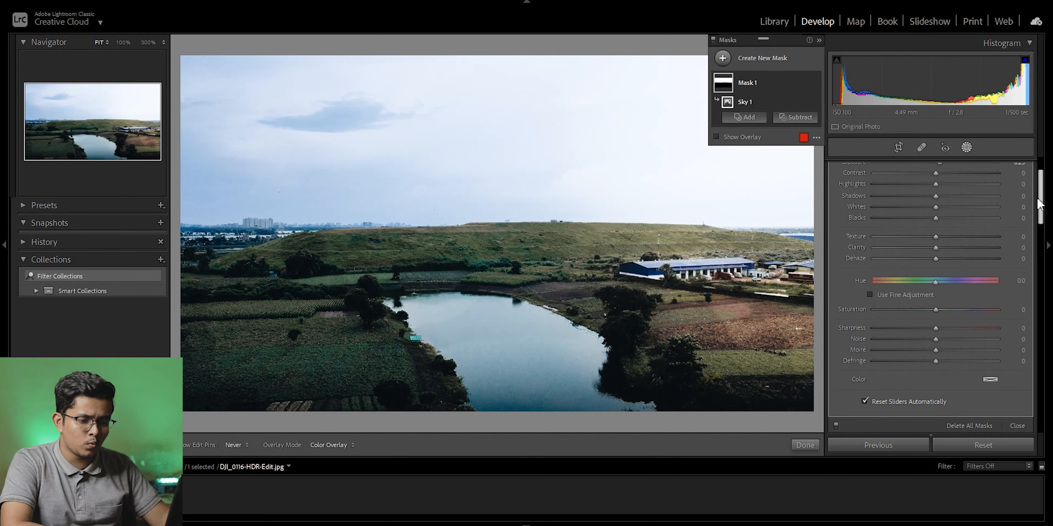
scroll(1038, 204, up, 3)
drag(935, 247, 912, 247)
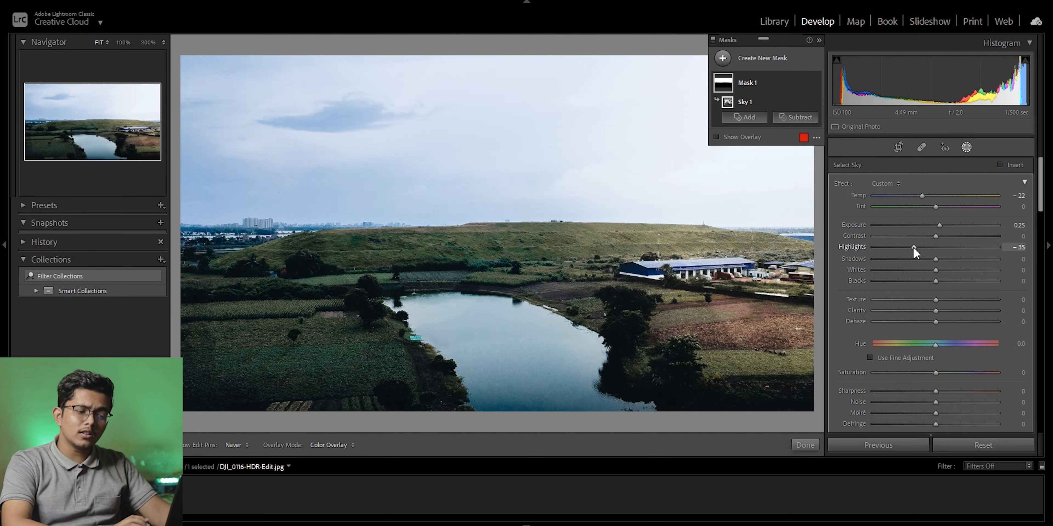